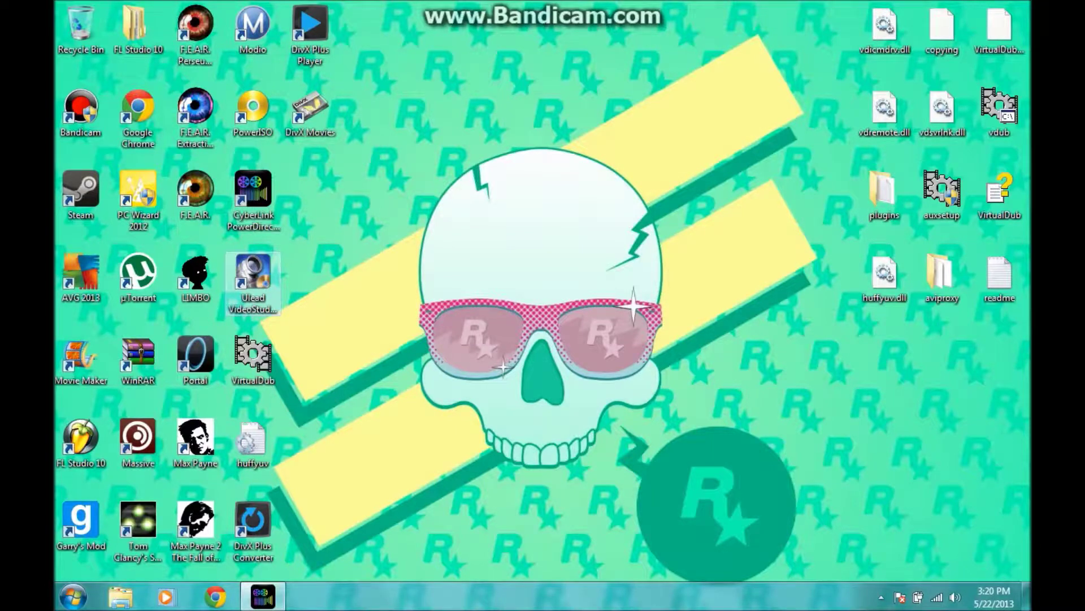
drag(307, 240, 368, 327)
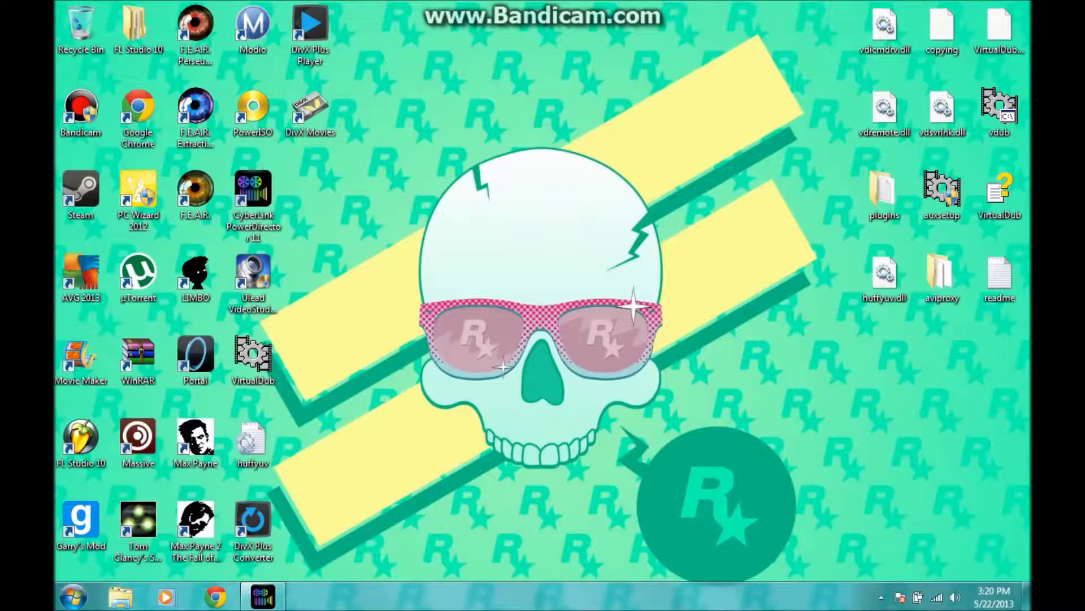
drag(748, 1, 1030, 345)
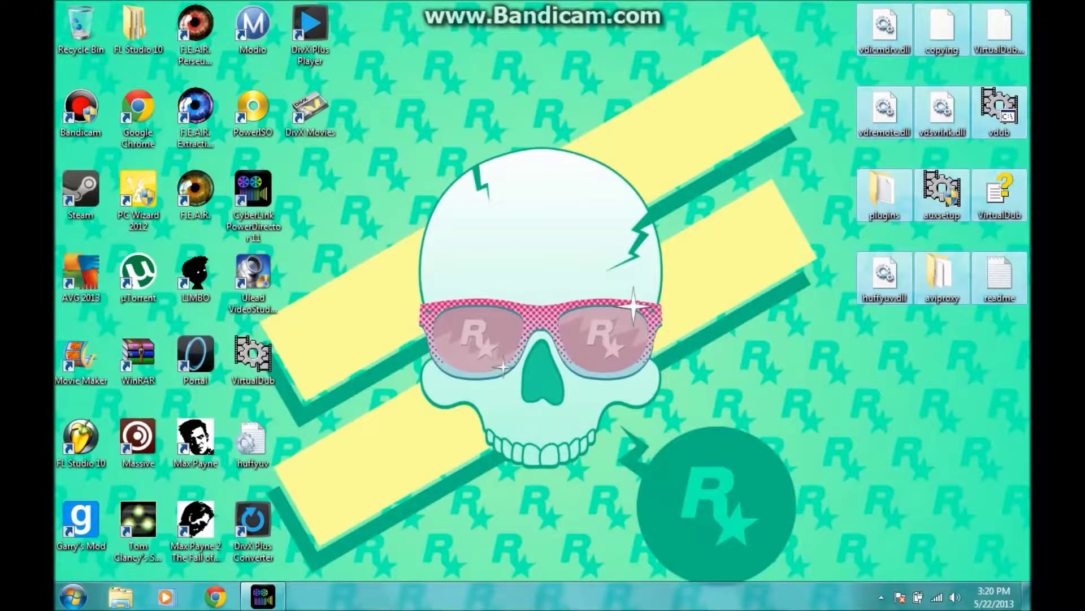
click(339, 429)
drag(224, 406, 283, 487)
click(253, 360)
mouse_move(253, 356)
mouse_down()
mouse_move(313, 399)
mouse_move(265, 367)
mouse_move(351, 353)
mouse_move(479, 227)
mouse_move(387, 324)
mouse_move(257, 356)
mouse_up()
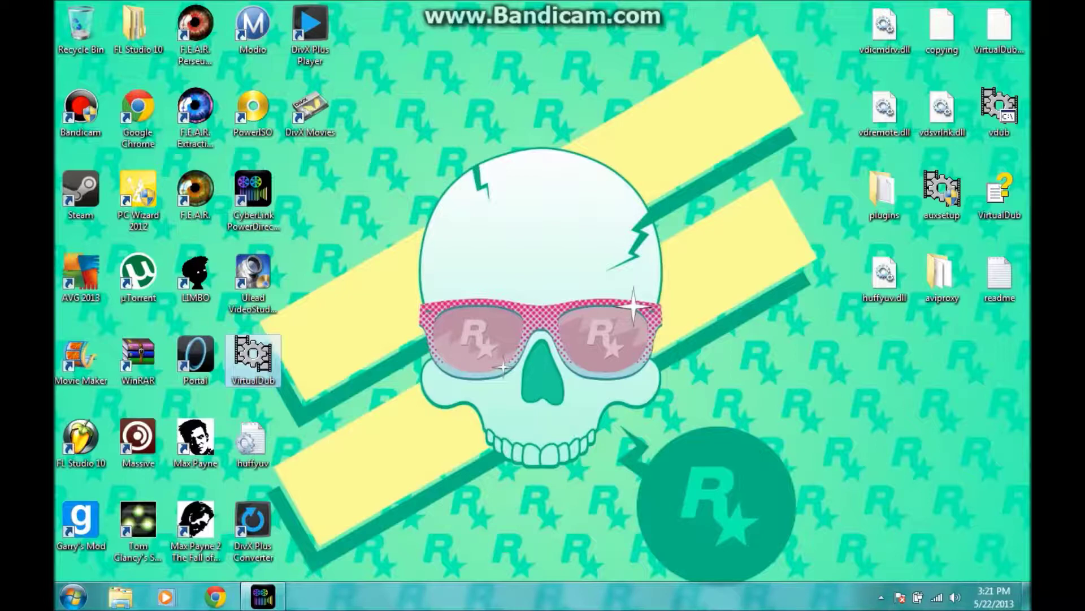
- Search the computer for "virtual", play the "virtualdub test" video briefly, and close the player
click(73, 596)
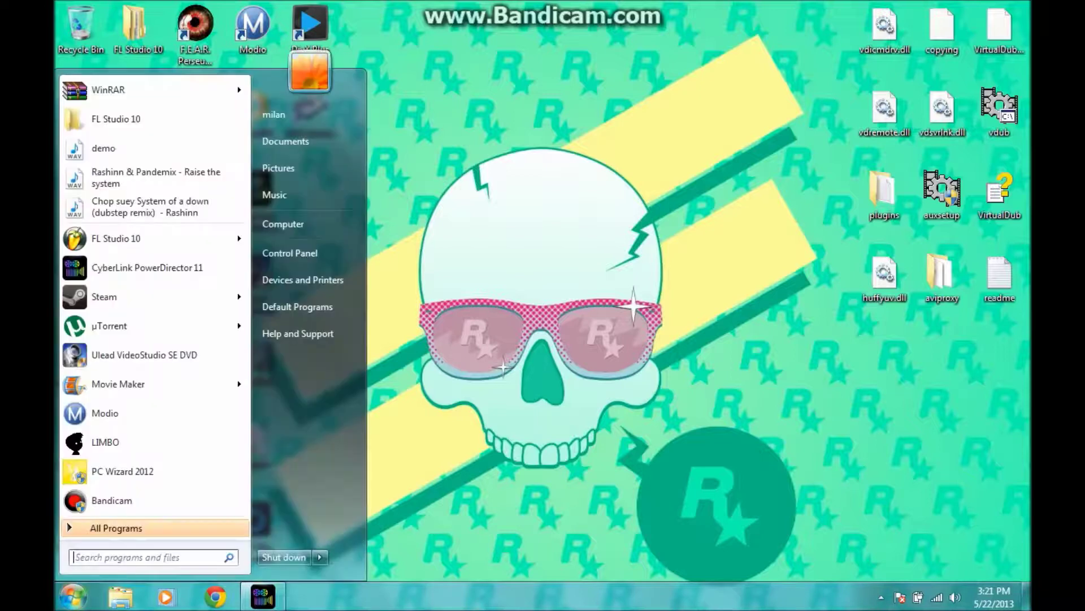
text(virtual)
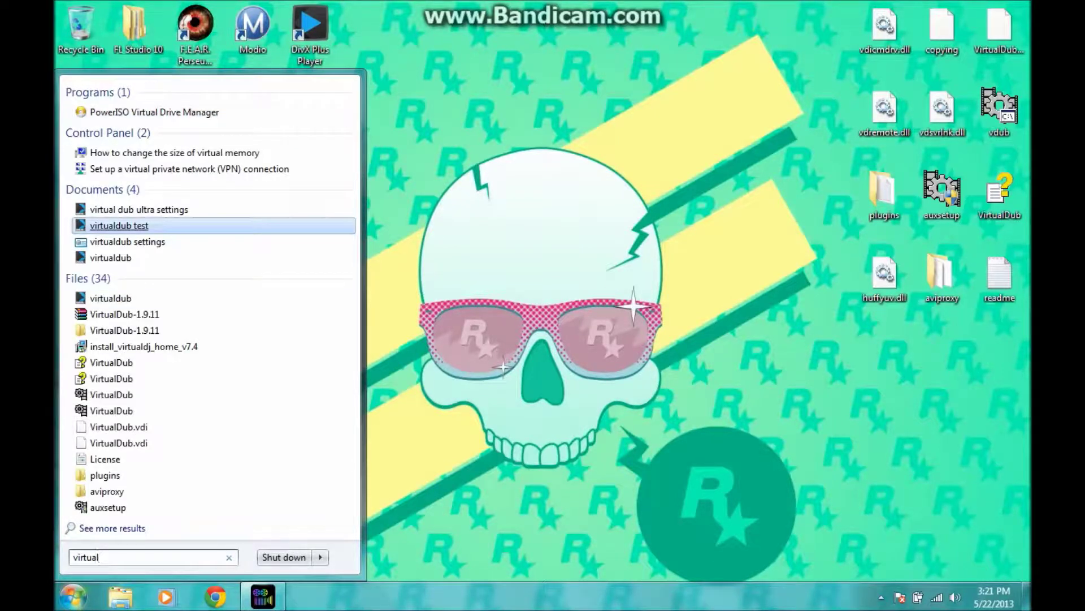
click(136, 225)
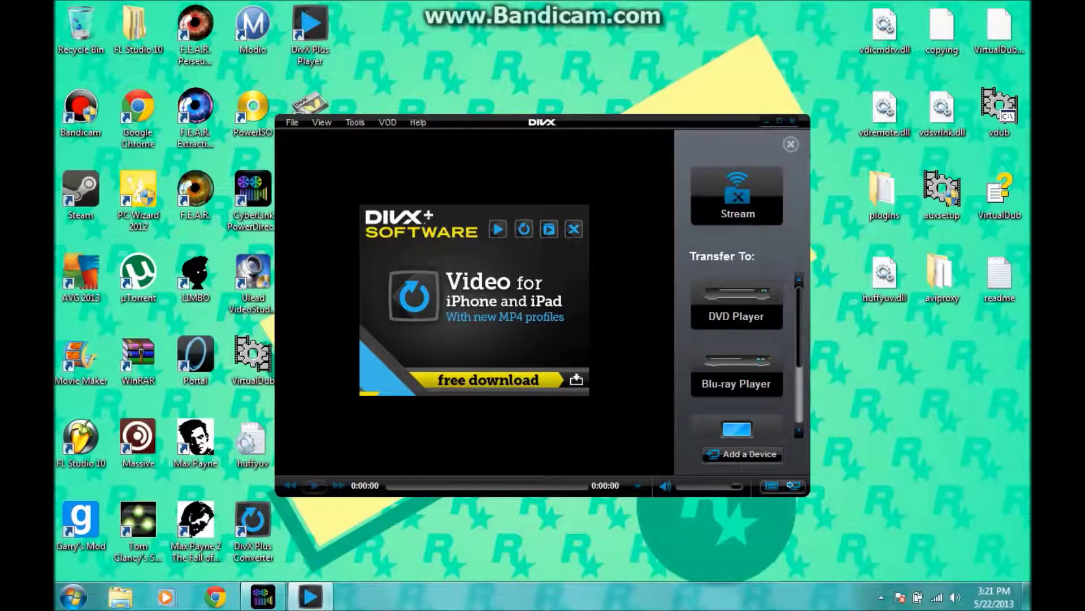
drag(480, 122, 506, 113)
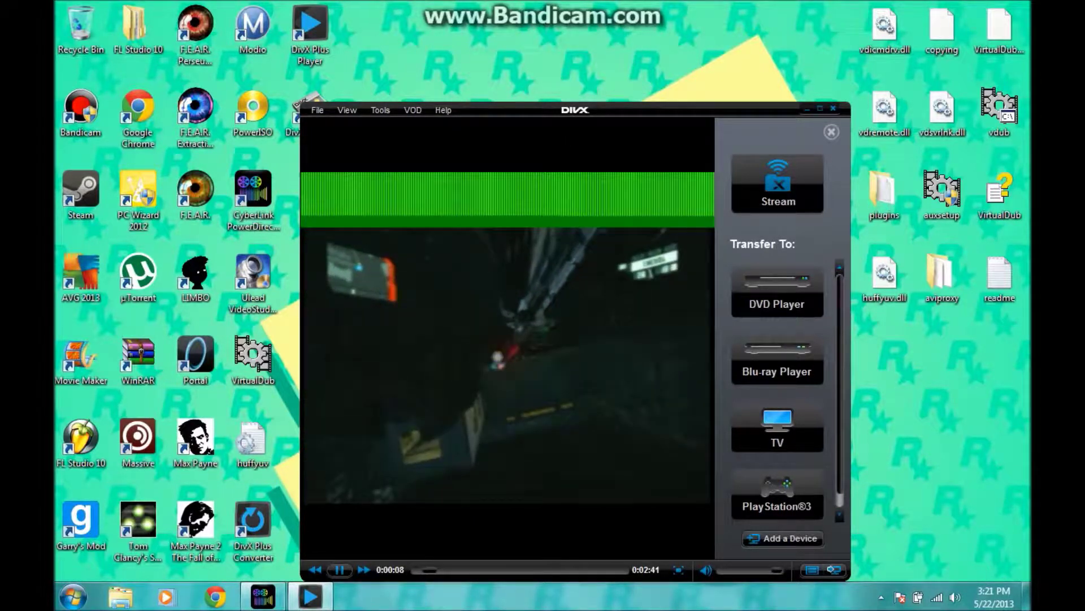
key(alt+F4)
drag(364, 123, 707, 492)
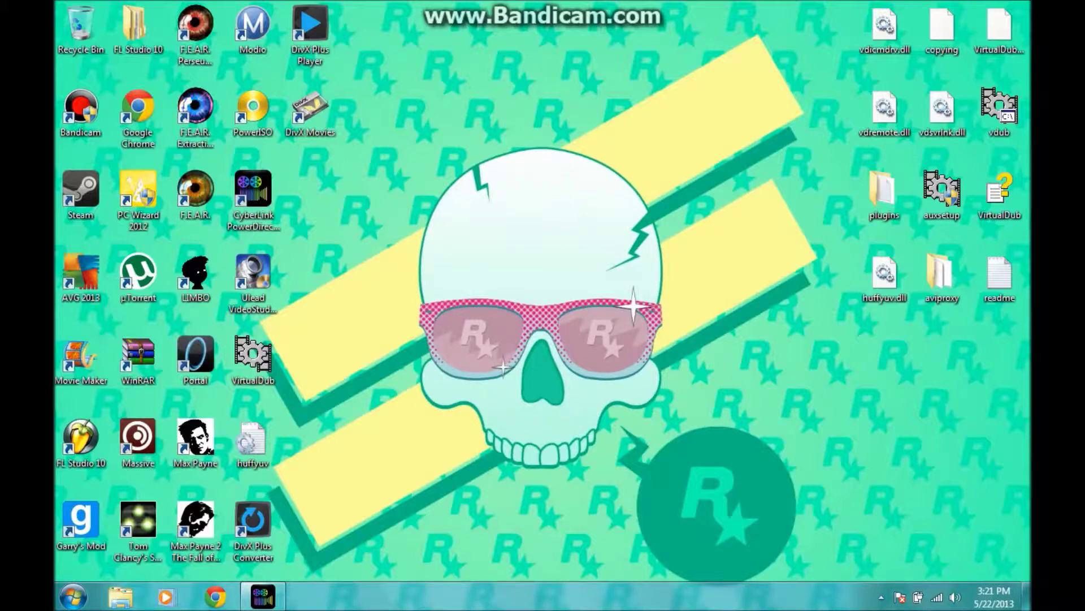
- Open CyberLink PowerDirector 11 and set up capture from a TV signal
double_click(253, 198)
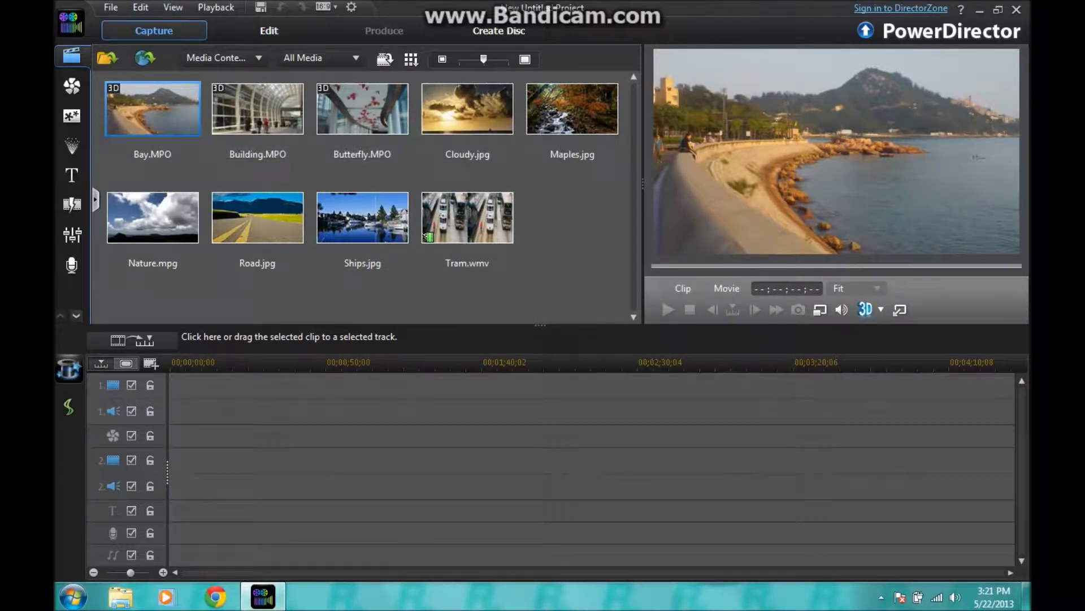
click(154, 31)
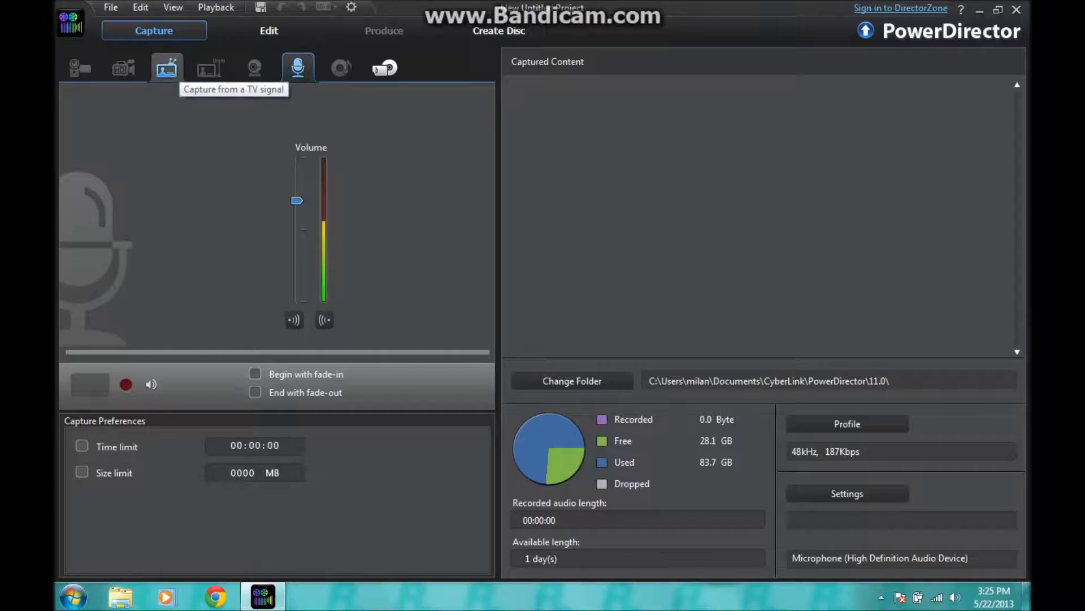
click(166, 68)
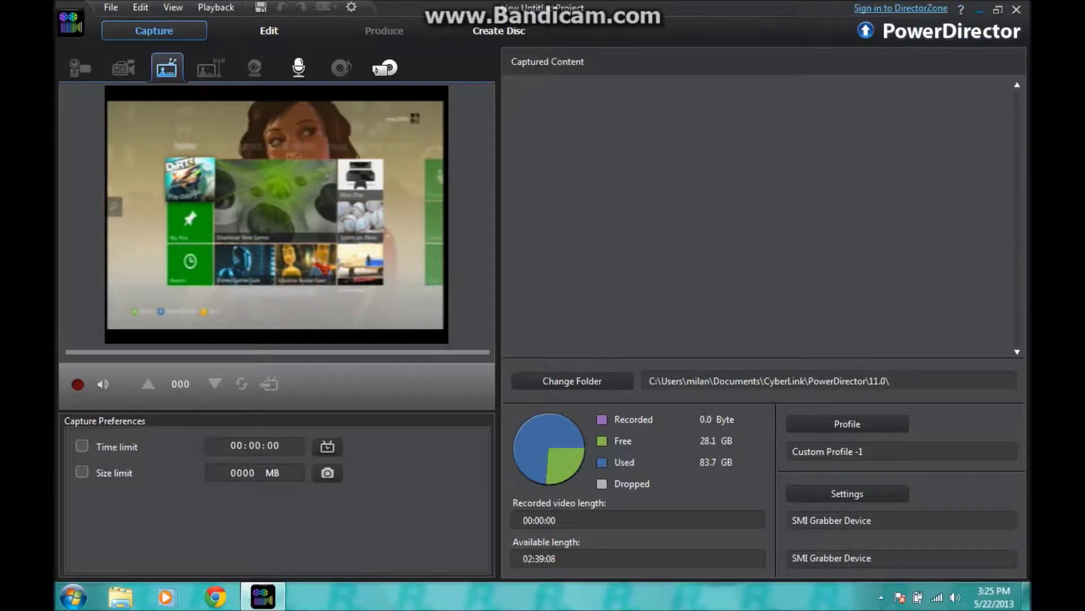
click(980, 9)
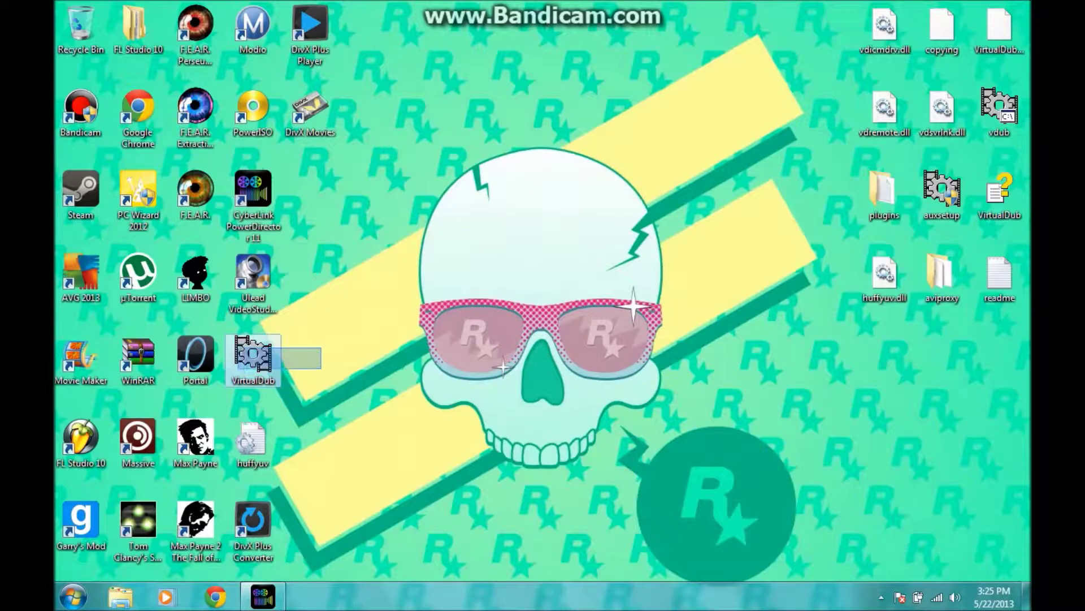
click(263, 596)
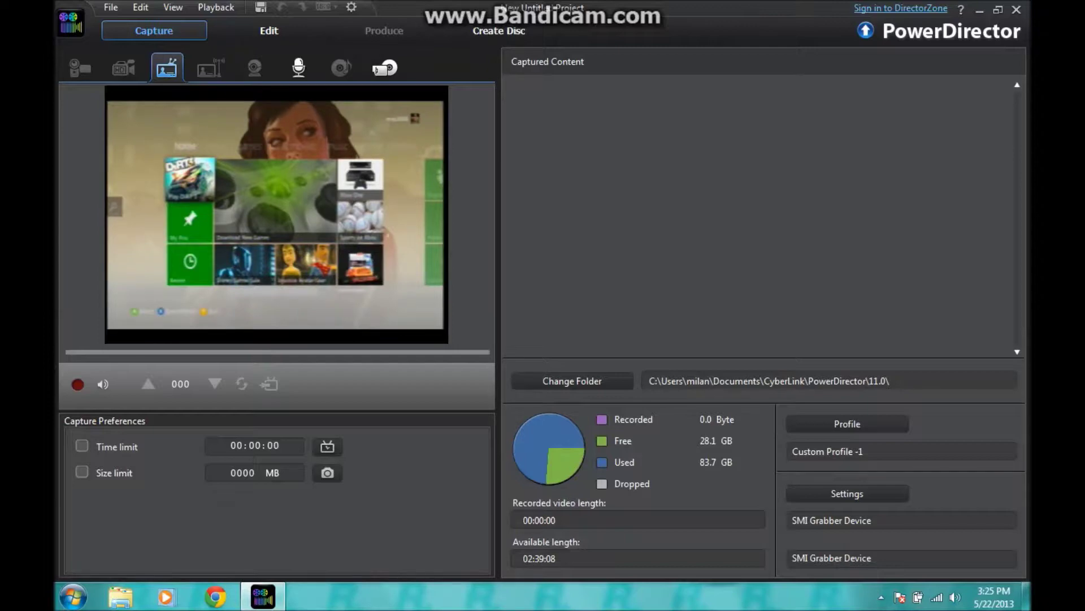
- Open Custom Profile -1 for editing and check the available video resolutions, leaving 1280x720 selected
click(847, 424)
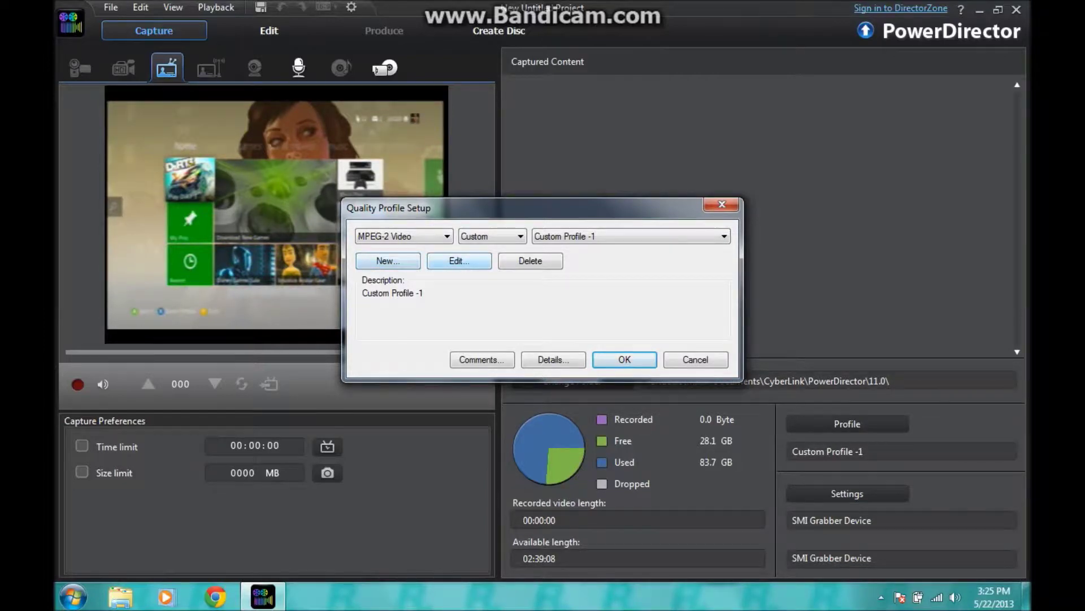
click(459, 261)
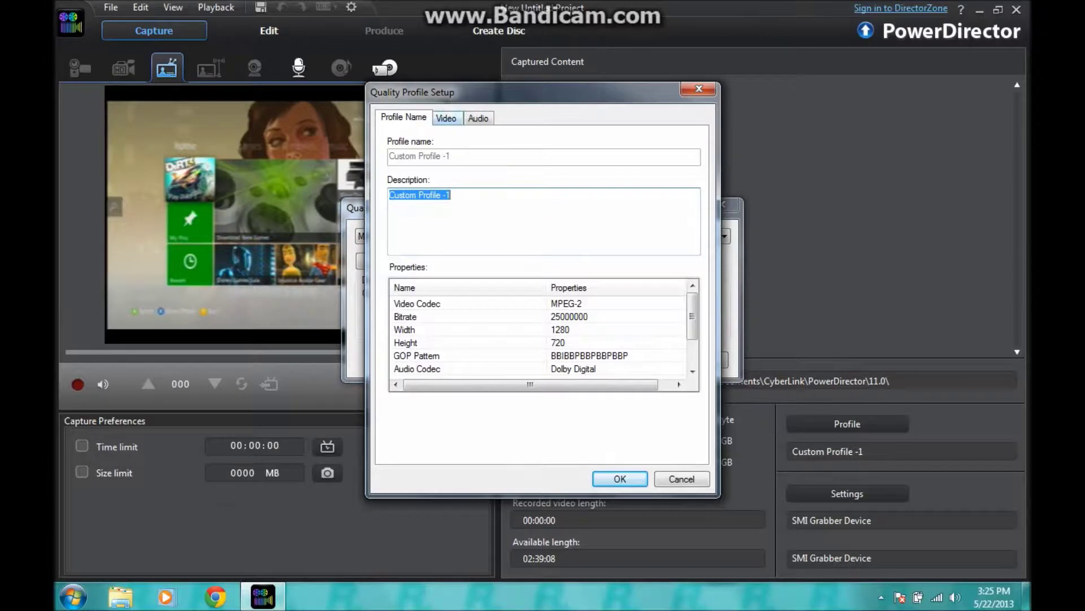
click(446, 117)
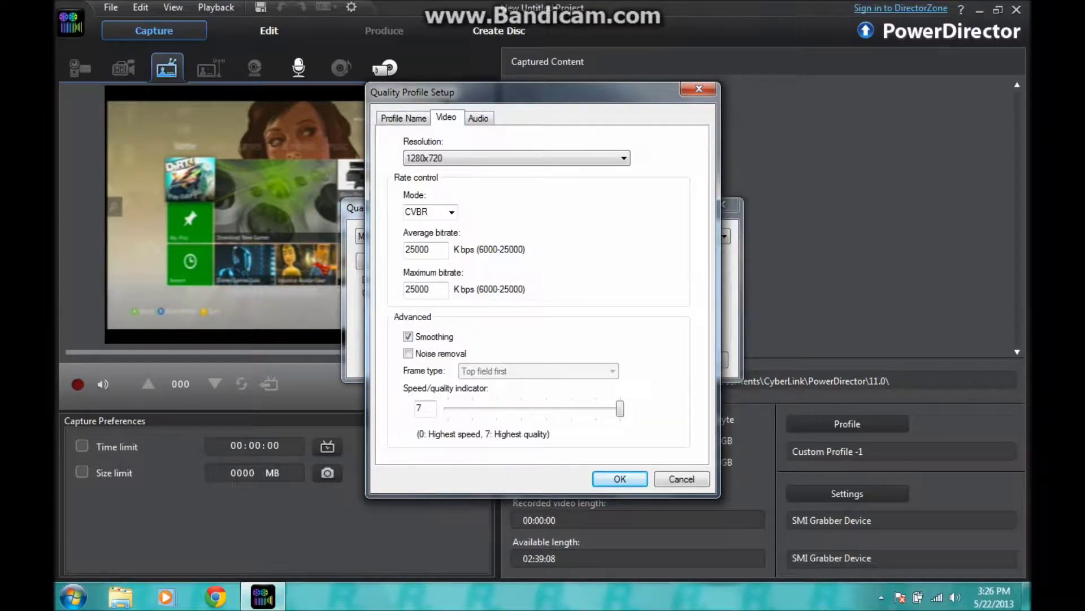
click(516, 158)
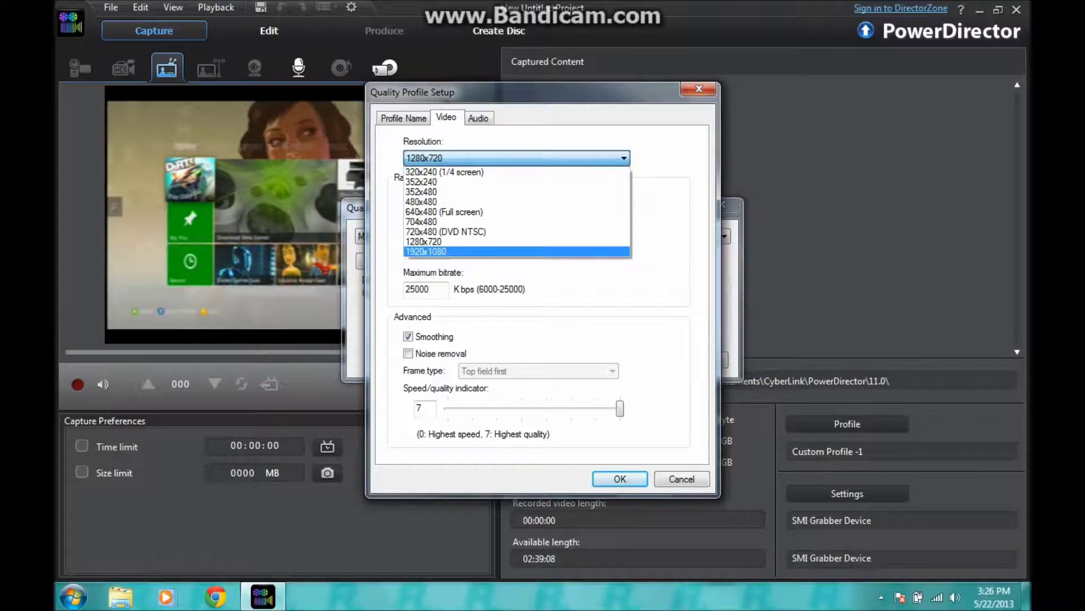
key(Up)
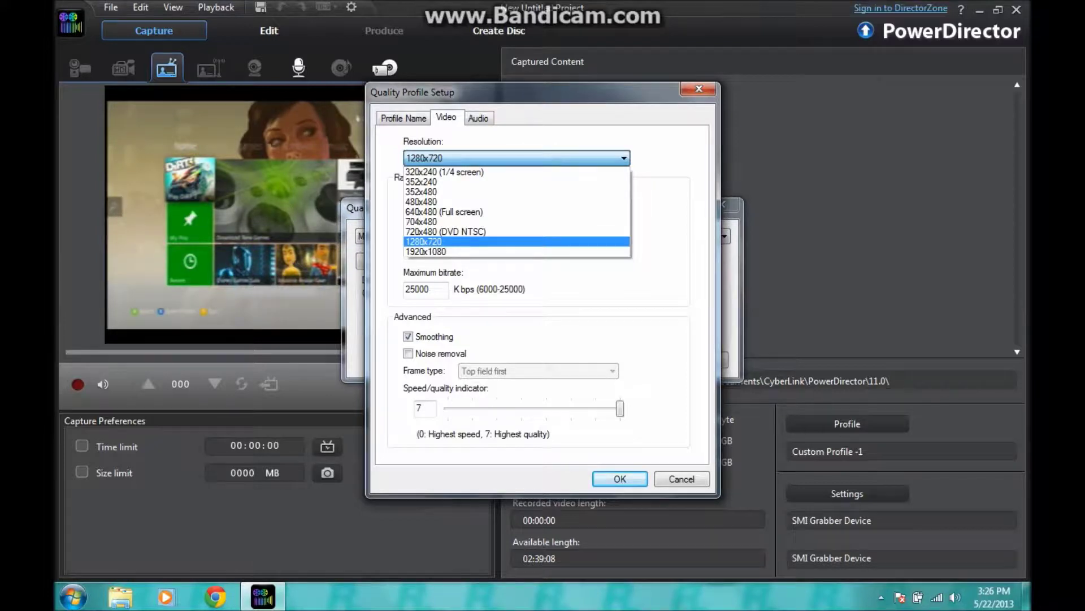
key(Return)
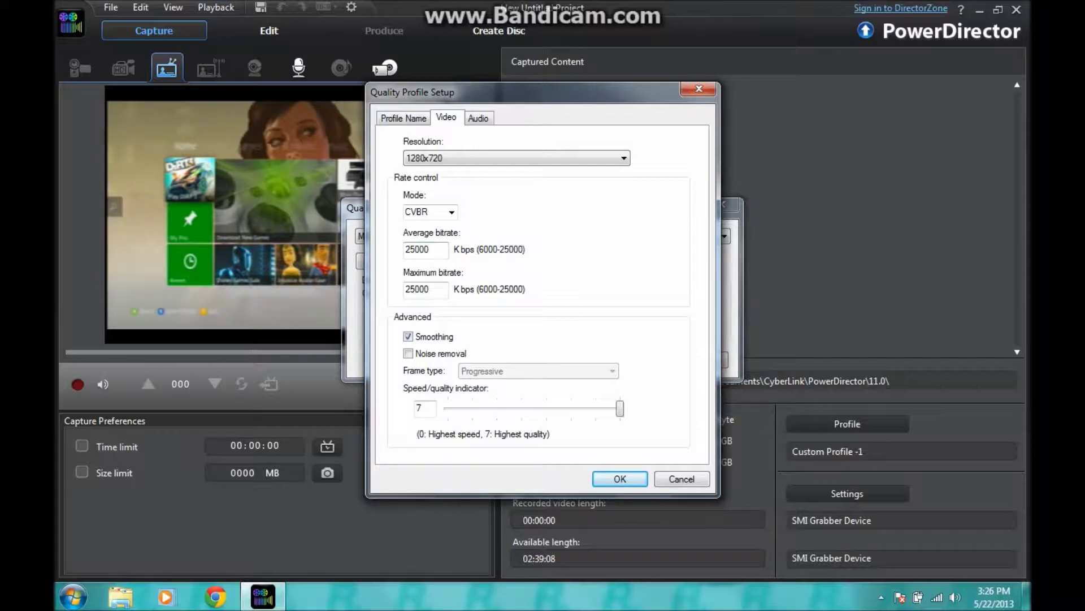
- Try the 1920x1080 resolution in the profile's video settings, and return it to 1280x720
click(516, 158)
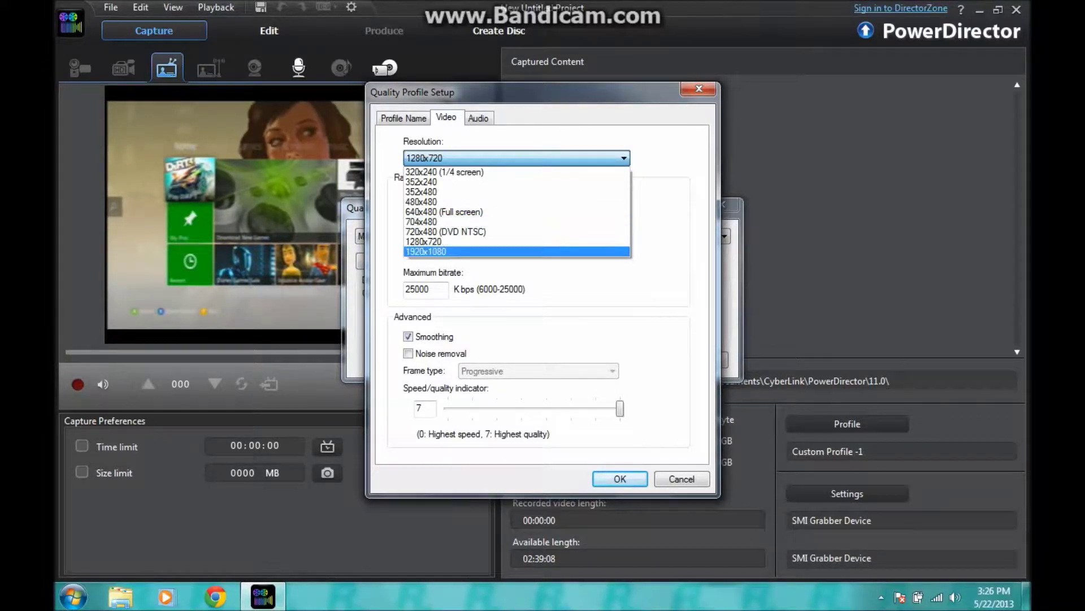
key(Return)
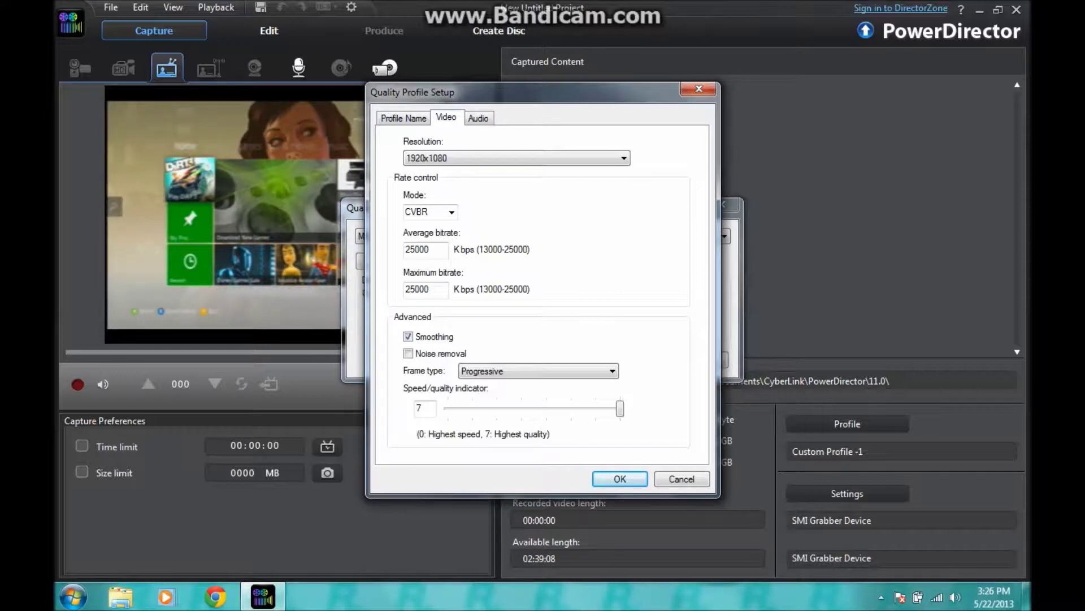
key(alt+Down)
key(Up)
key(Return)
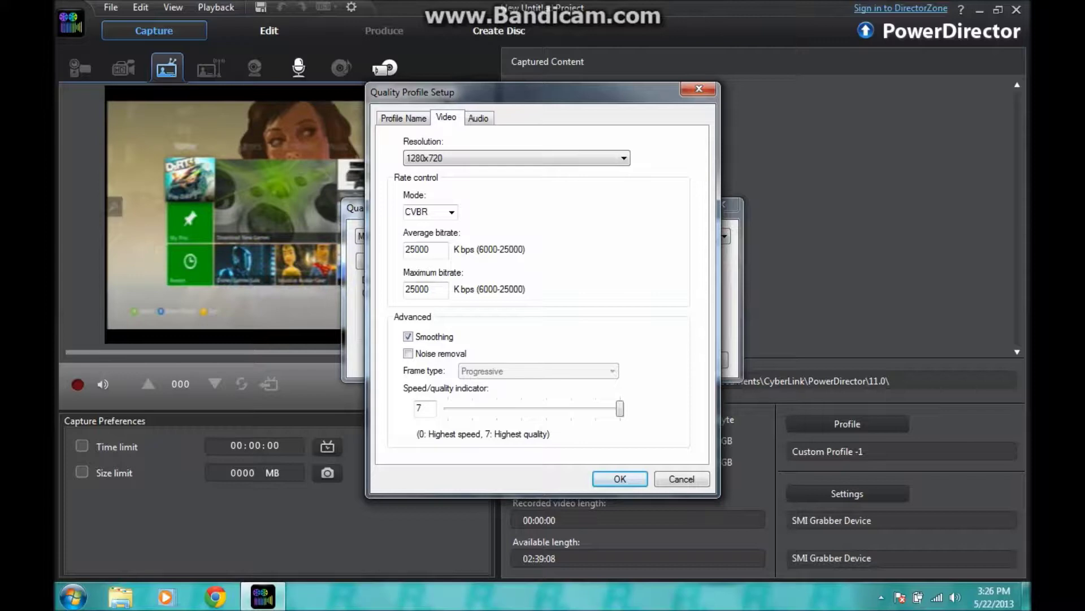
key(Tab)
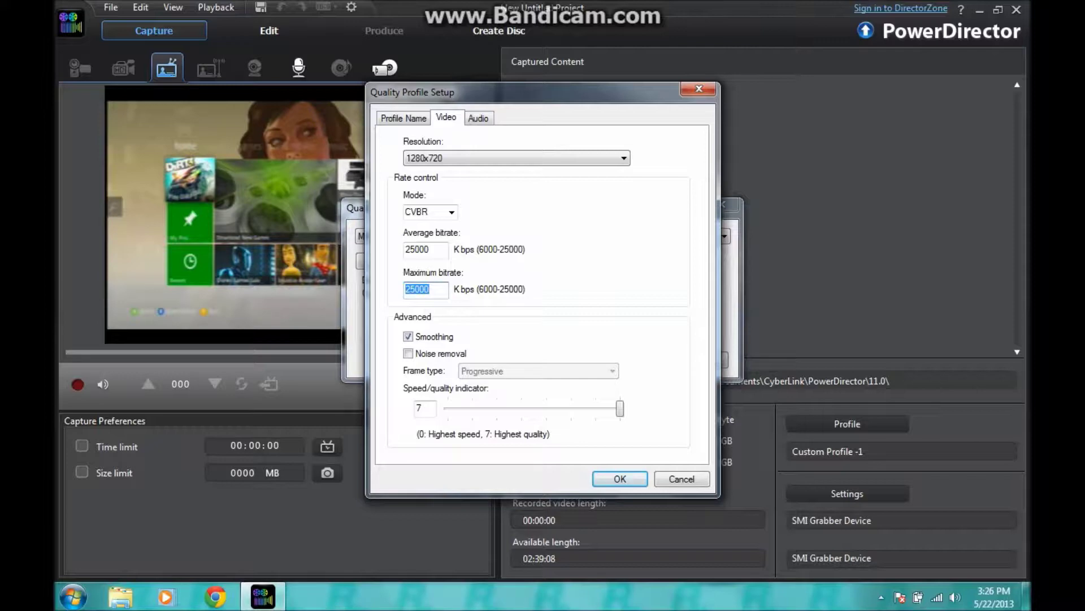
- Review the profile's audio settings and compression rate options, and close the quality profile setup
click(478, 118)
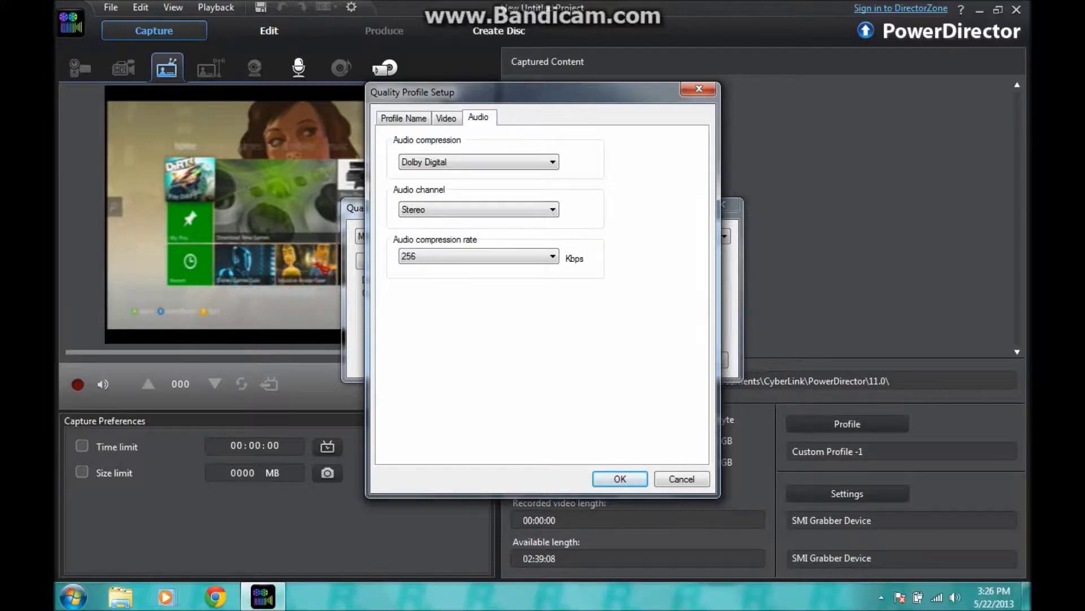
click(478, 256)
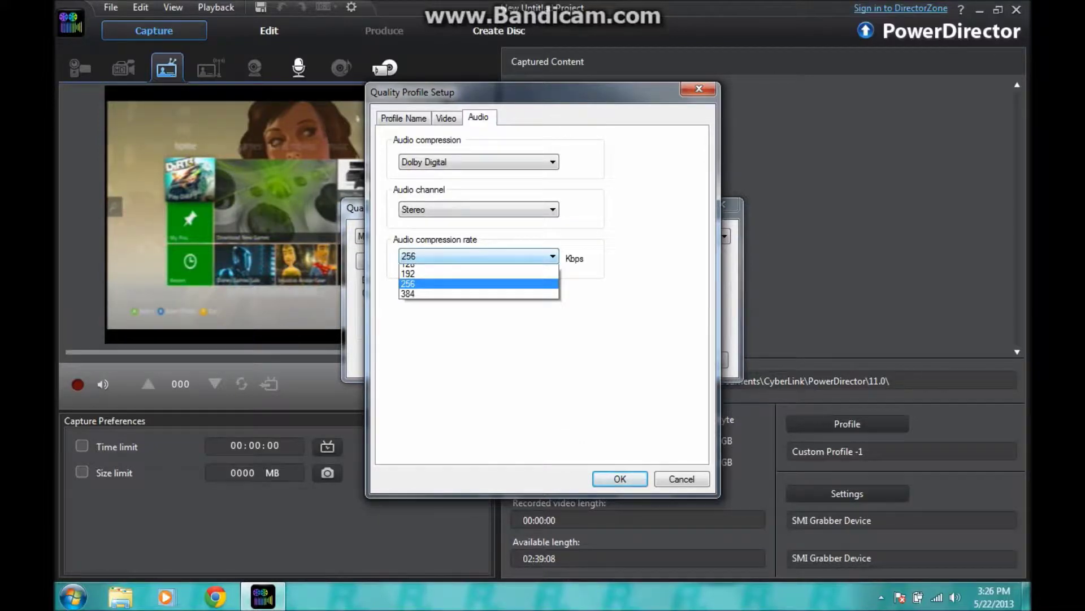
key(Escape)
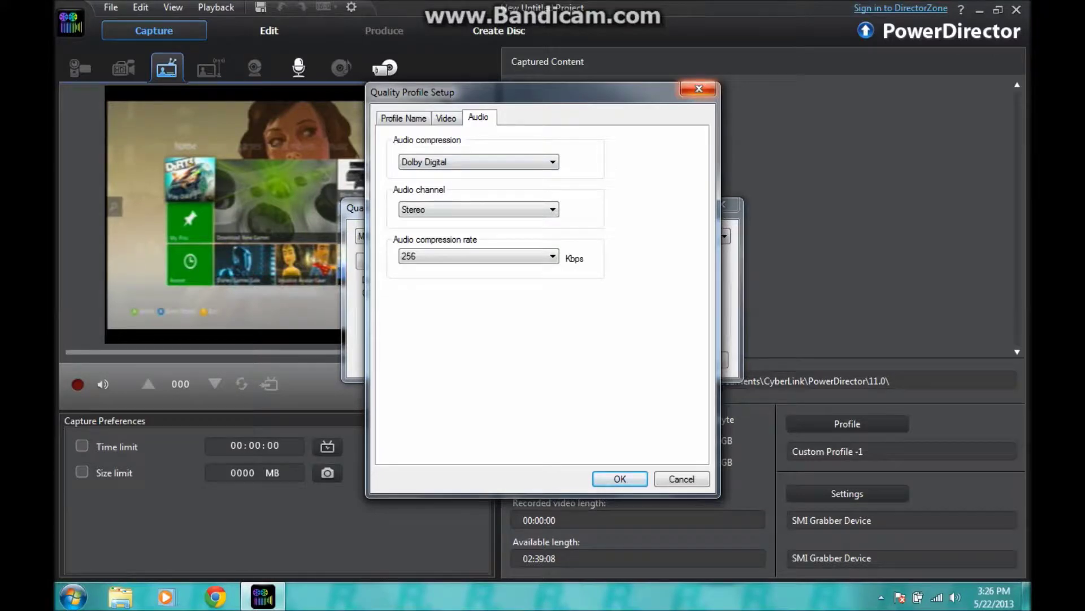
click(699, 89)
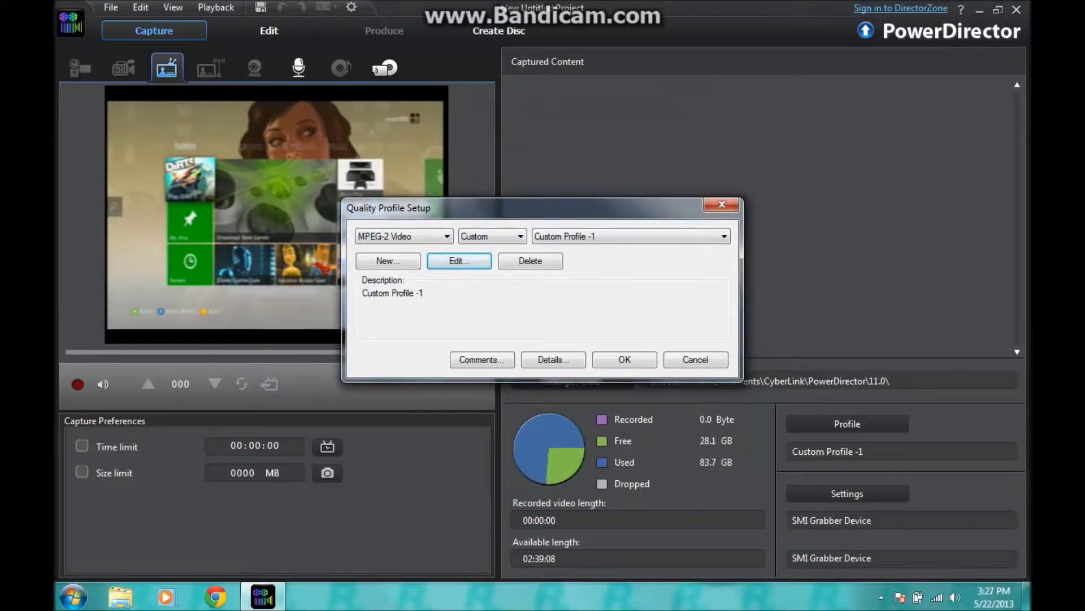
click(625, 359)
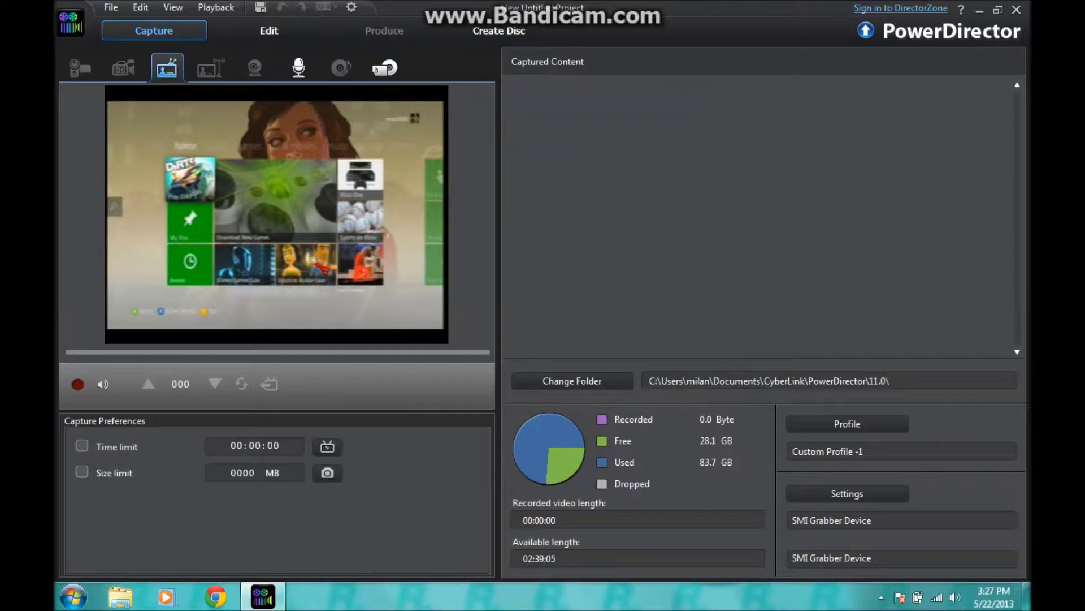
- Select Video Composite as the analog capture source, and check the video adjustment and TV setup options
click(847, 492)
click(474, 256)
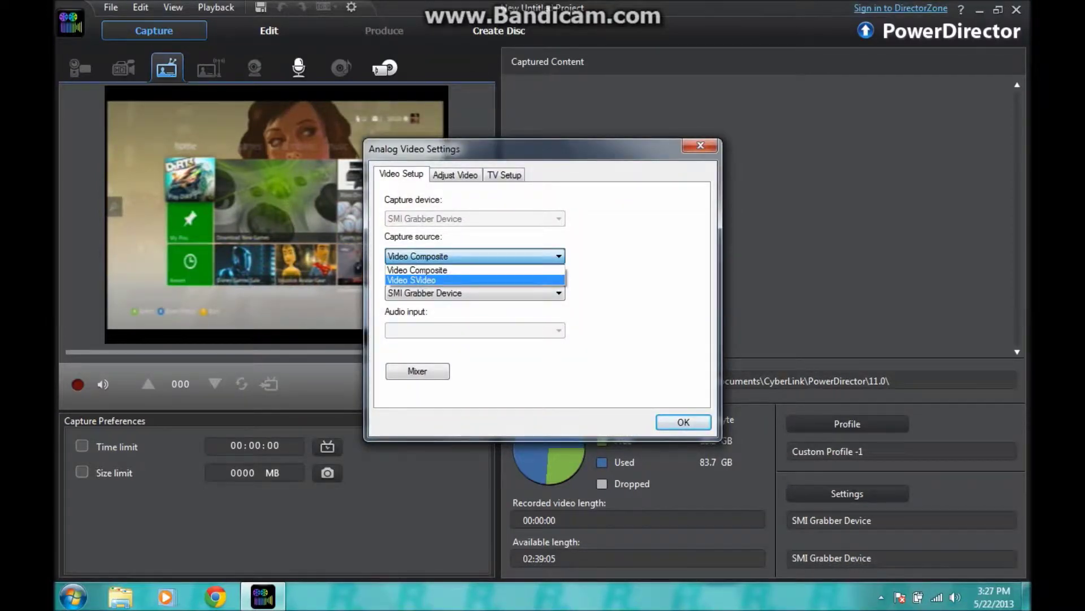
click(417, 269)
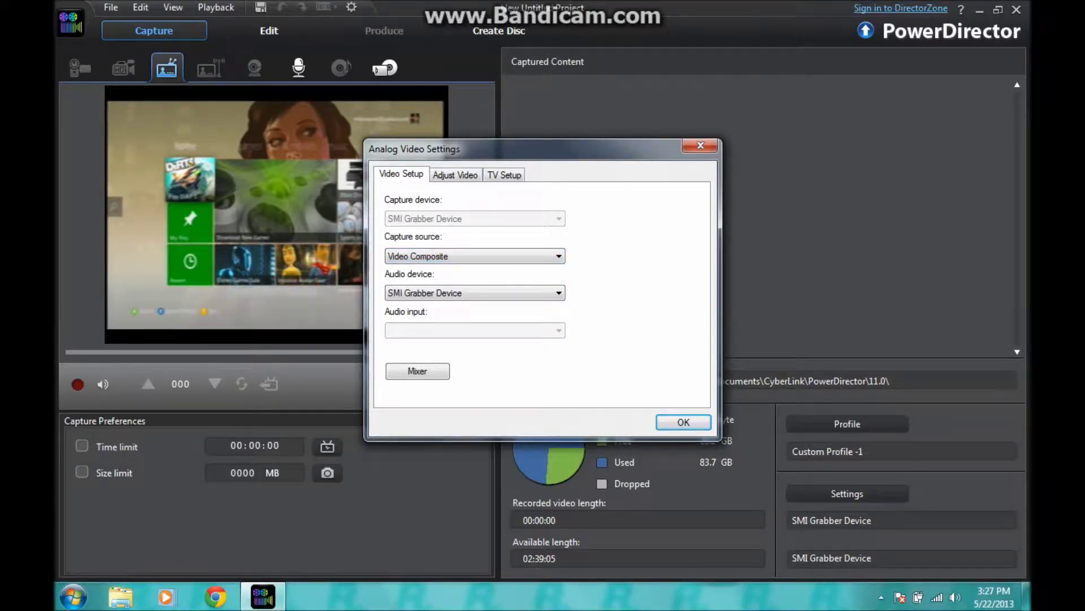
click(455, 174)
click(503, 175)
click(700, 145)
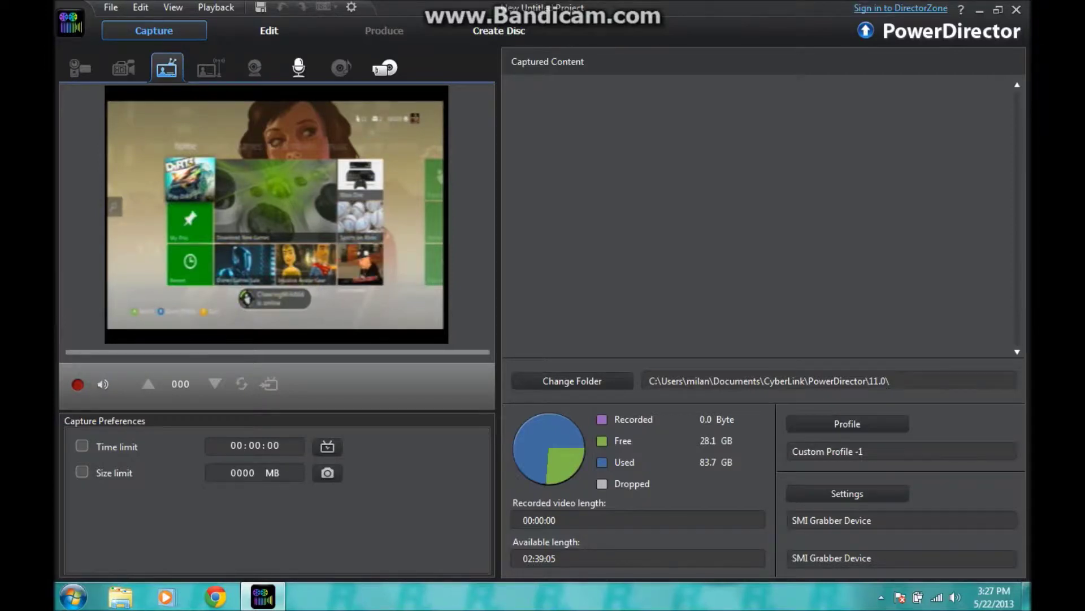
- Record a clip about one minute long from the TV signal, and switch to editing with the captured clip
key(ctrl+r)
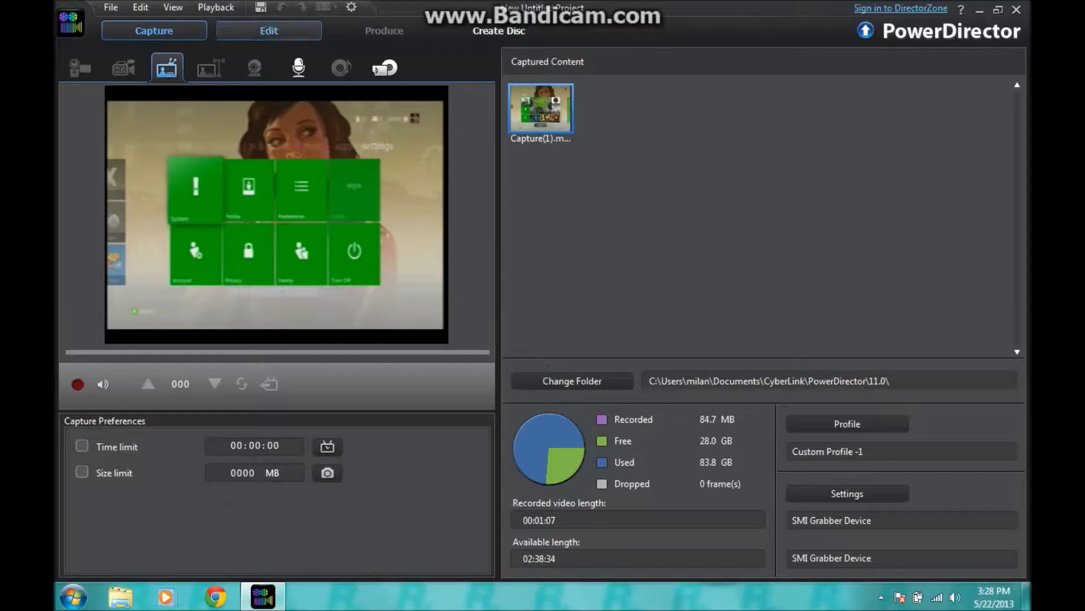
click(269, 31)
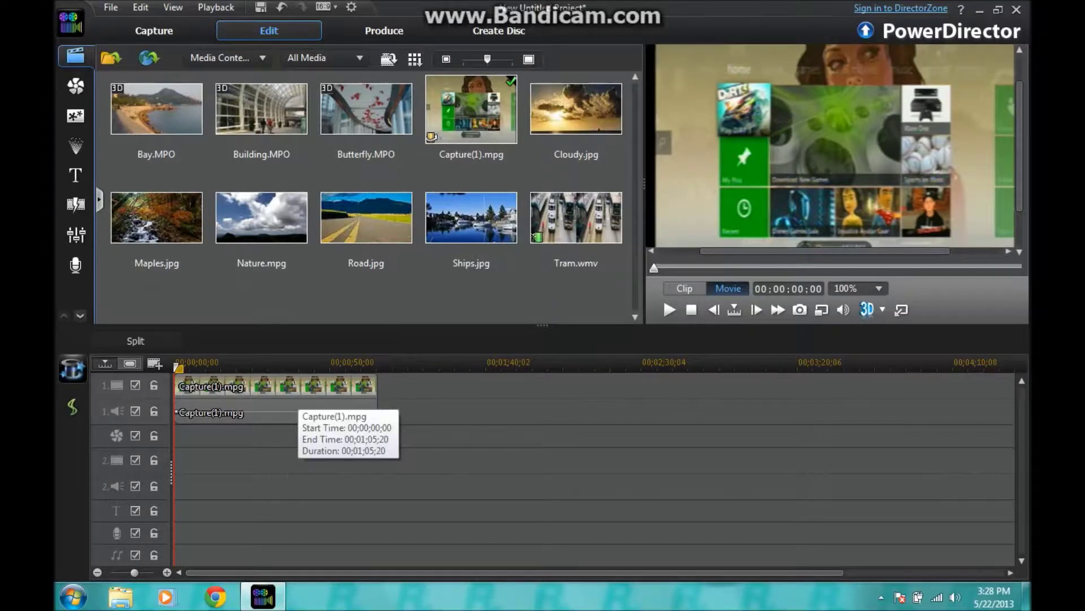
- Enable Video Enhancement on the captured timeline clip at degree 100, and compare video qualities in a split preview
click(294, 390)
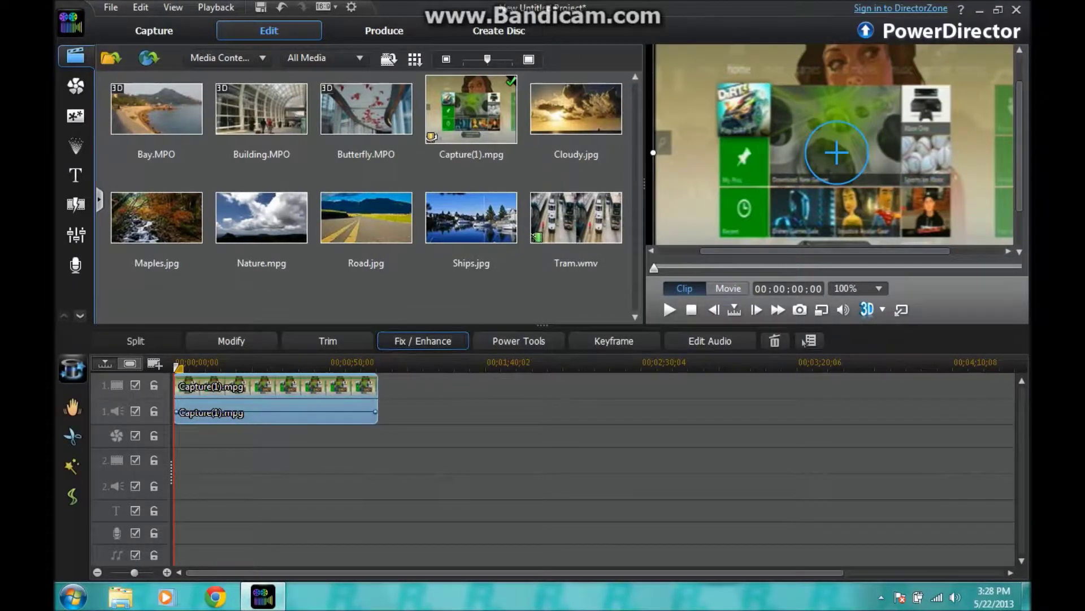
click(423, 340)
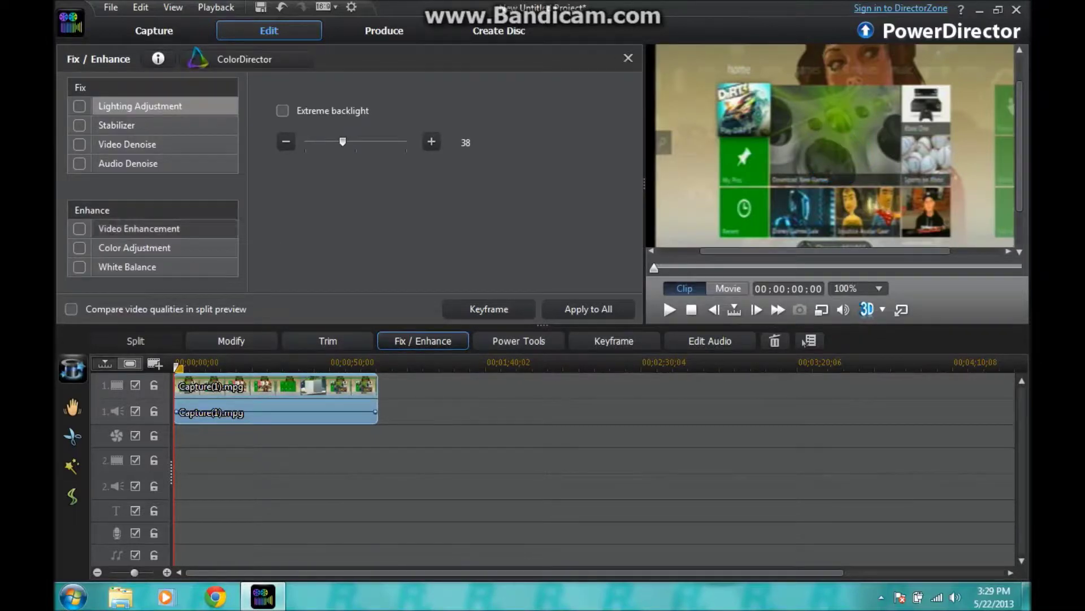
click(169, 229)
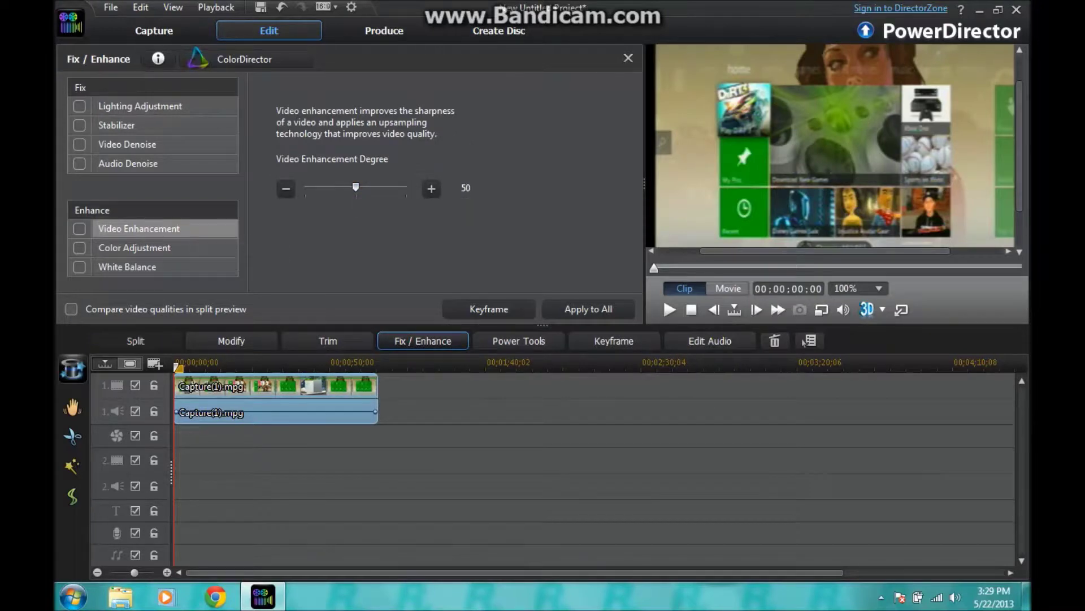
click(79, 229)
drag(356, 187, 406, 187)
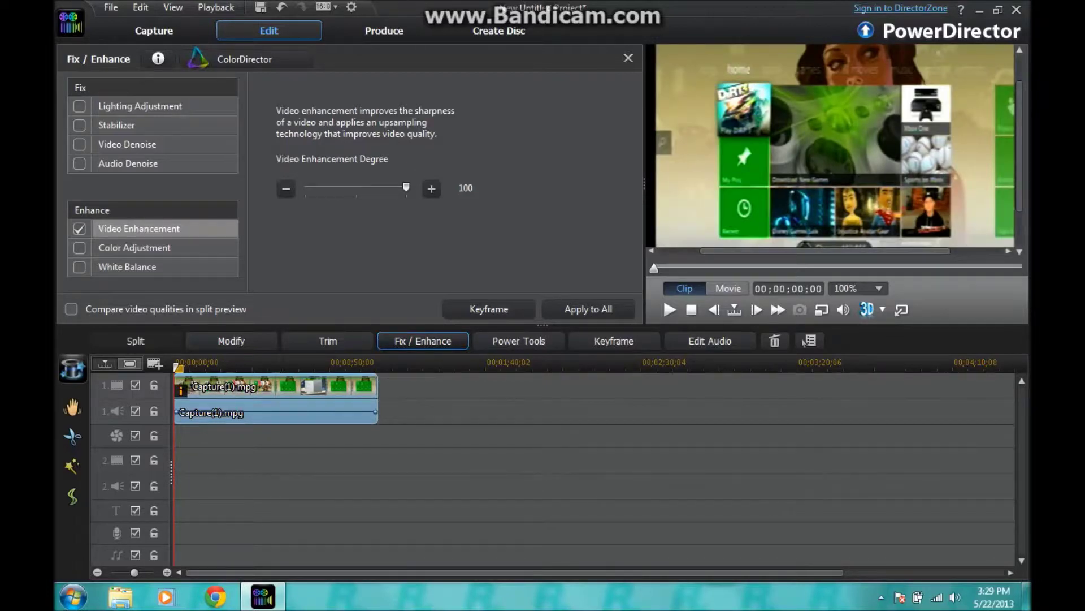
click(71, 309)
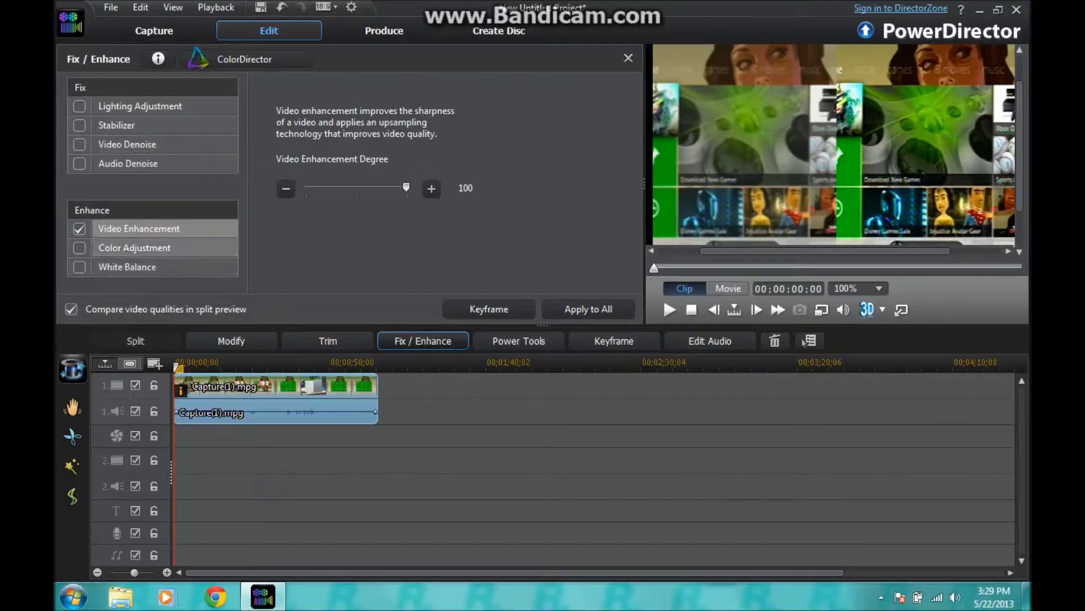
- Apply Color Adjustment to the clip with sharpness 11, and play the split comparison in the full-screen preview
click(165, 247)
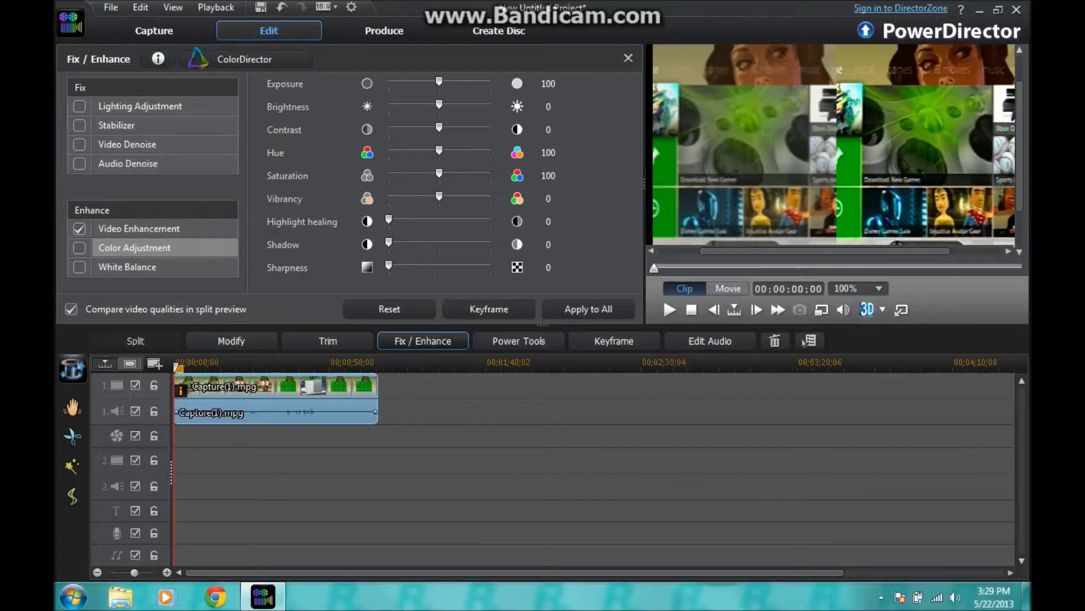
drag(388, 265, 395, 265)
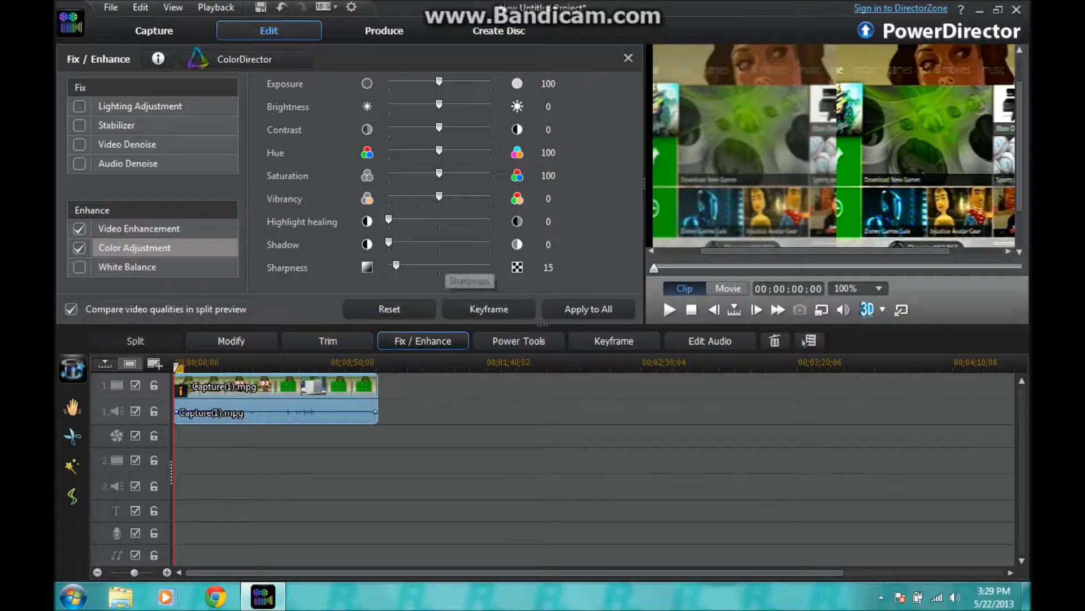
drag(397, 265, 388, 265)
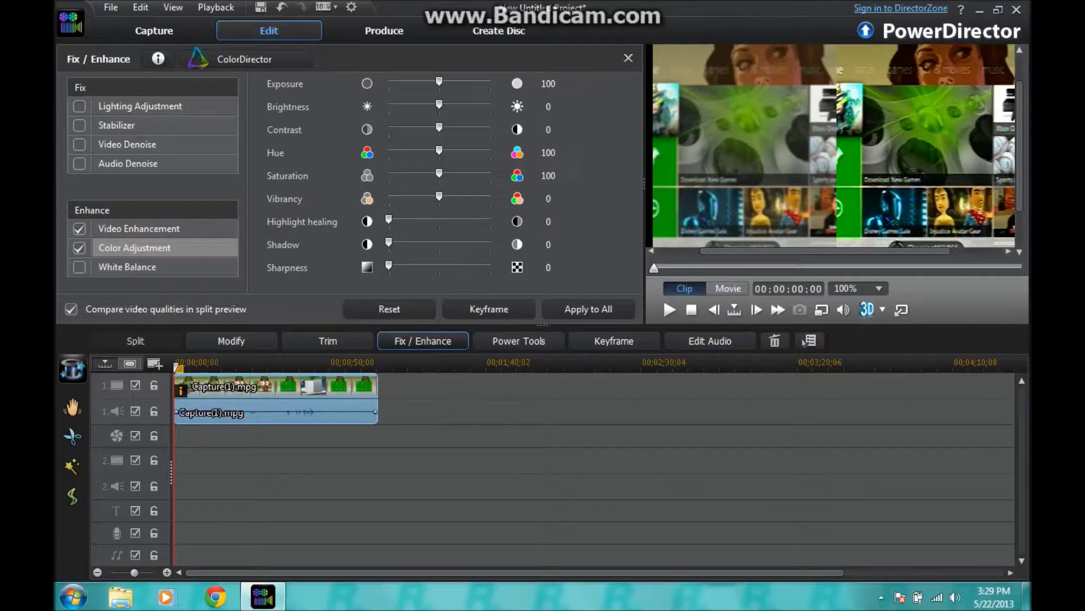
key(Right)
key(Right)
key(Right)
key(Right)
key(Right)
key(Right)
key(Right)
key(Right)
key(Right)
key(Right)
key(Right)
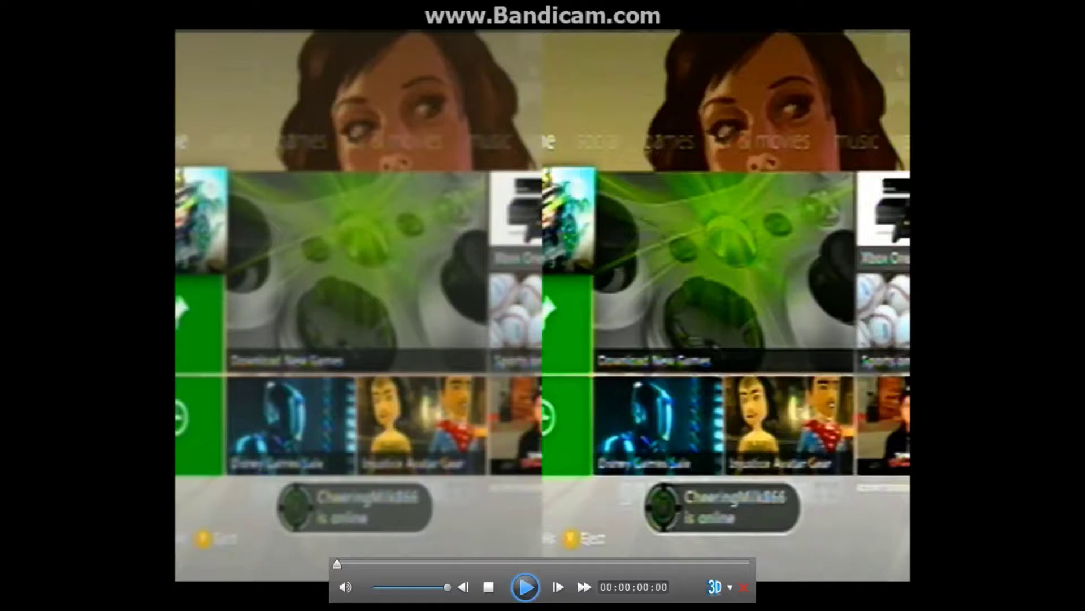
click(525, 586)
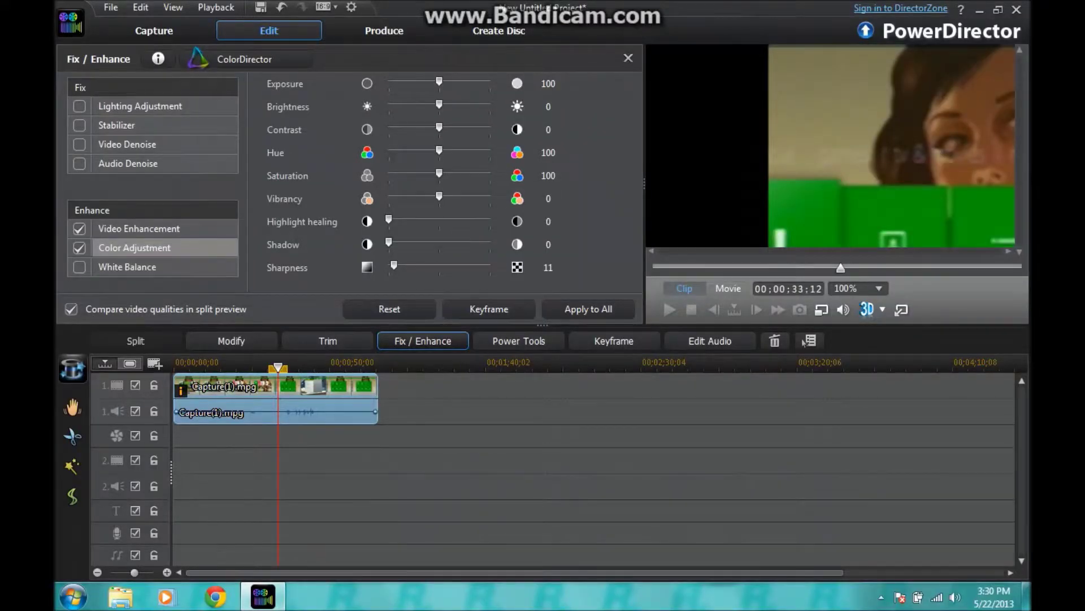
- Review the production options for the AVI quality profile and the online upload sites, and return to capturing
click(383, 31)
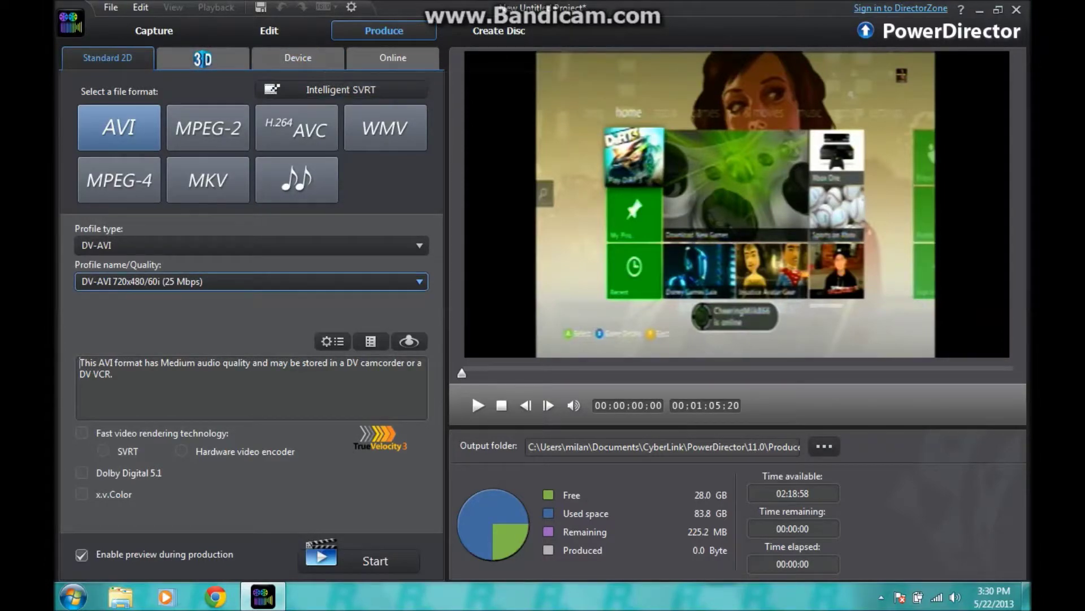
click(252, 281)
click(297, 282)
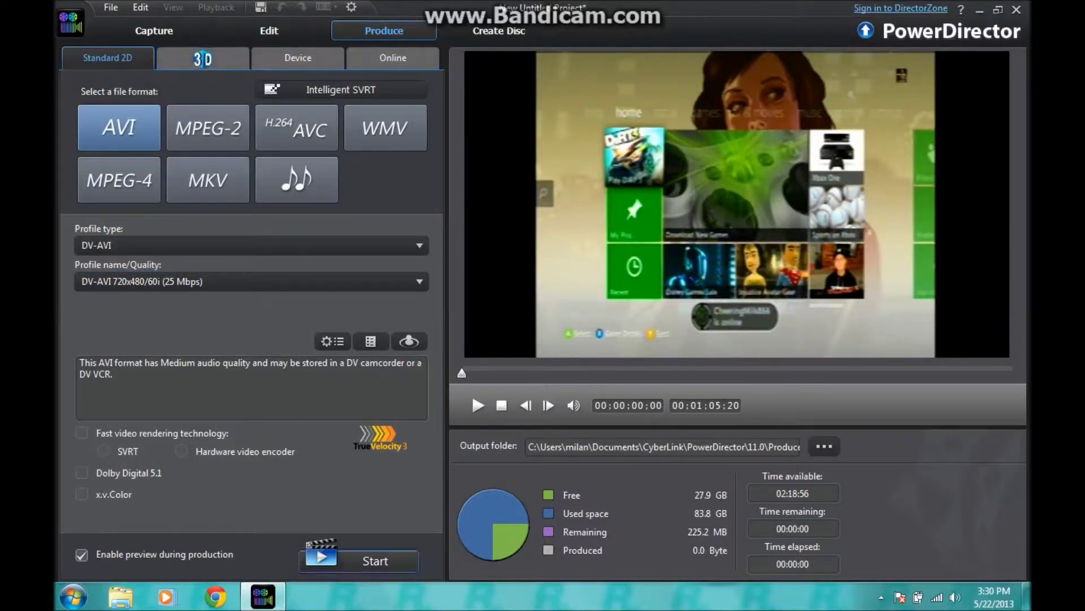
click(74, 597)
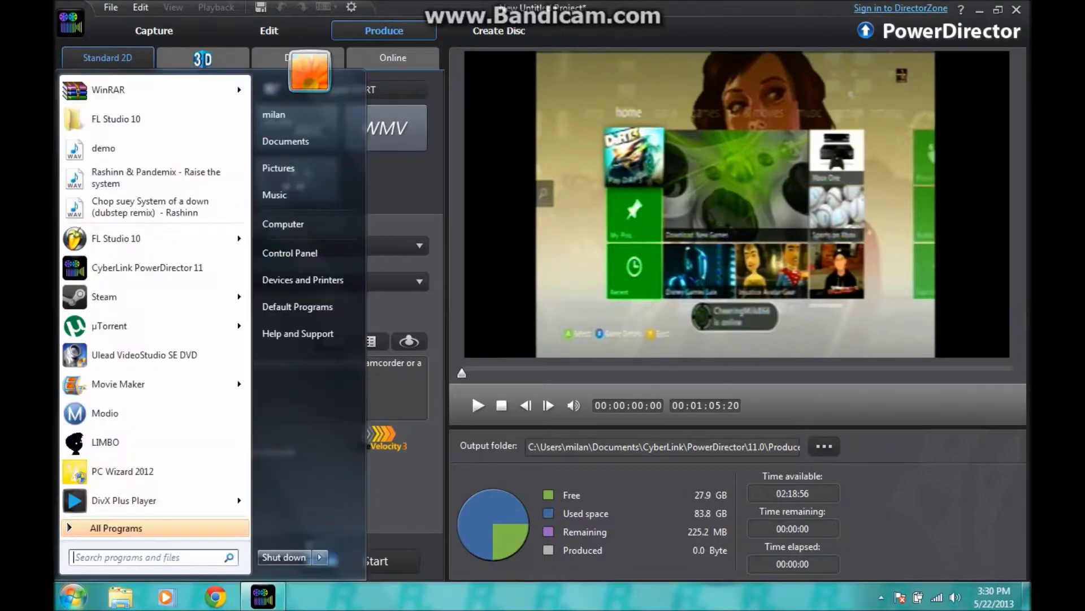
key(Escape)
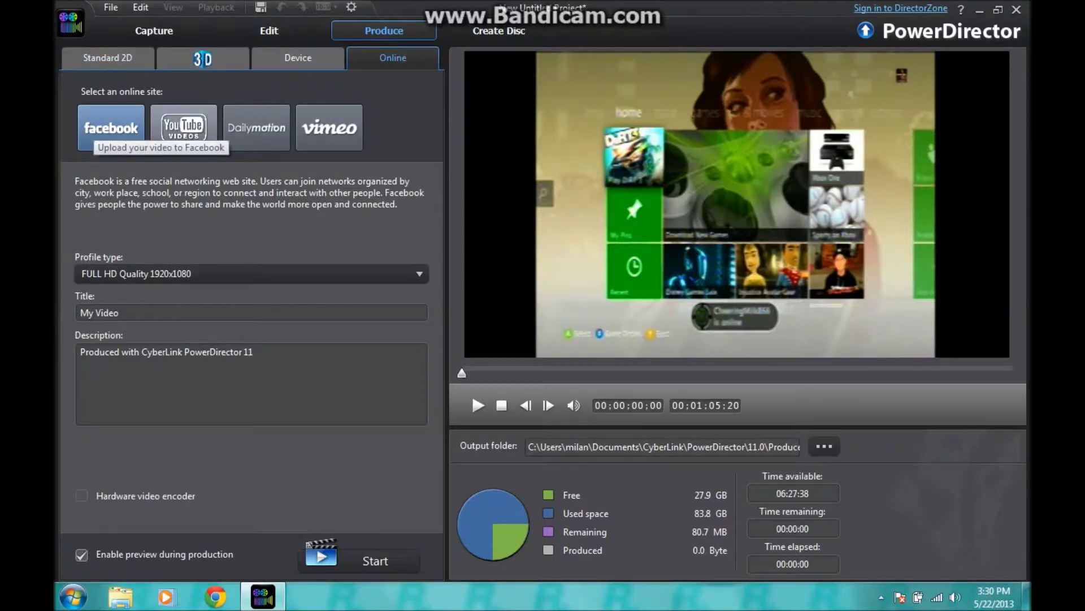
click(154, 31)
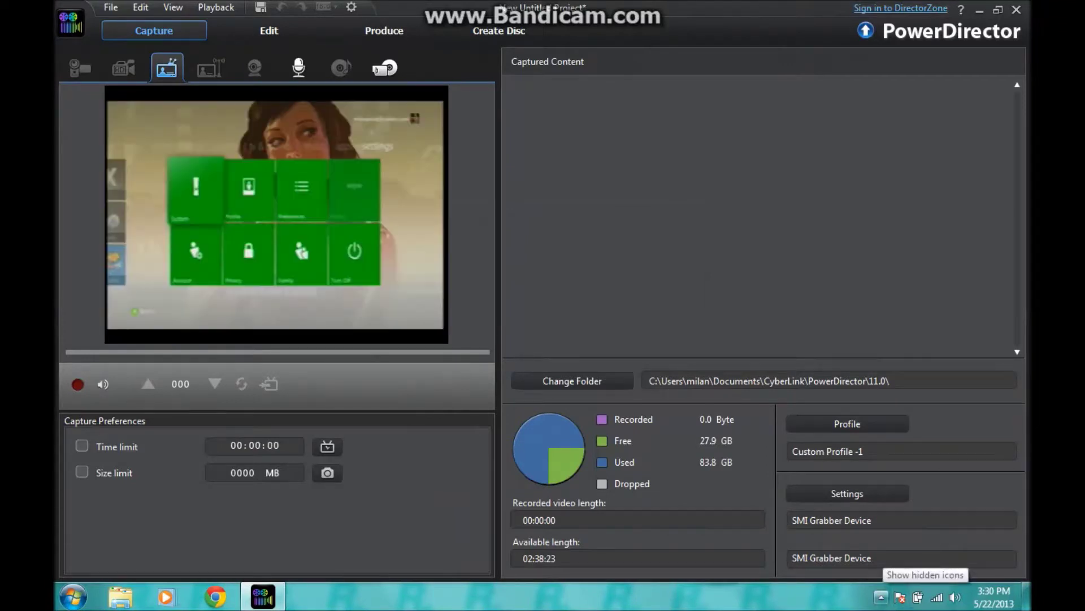
click(881, 597)
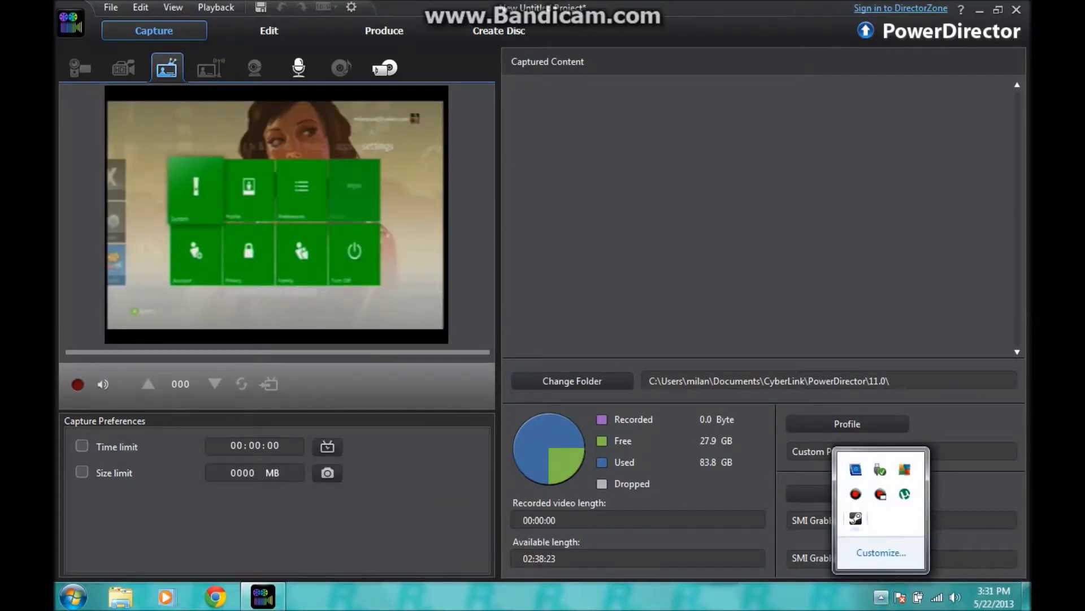